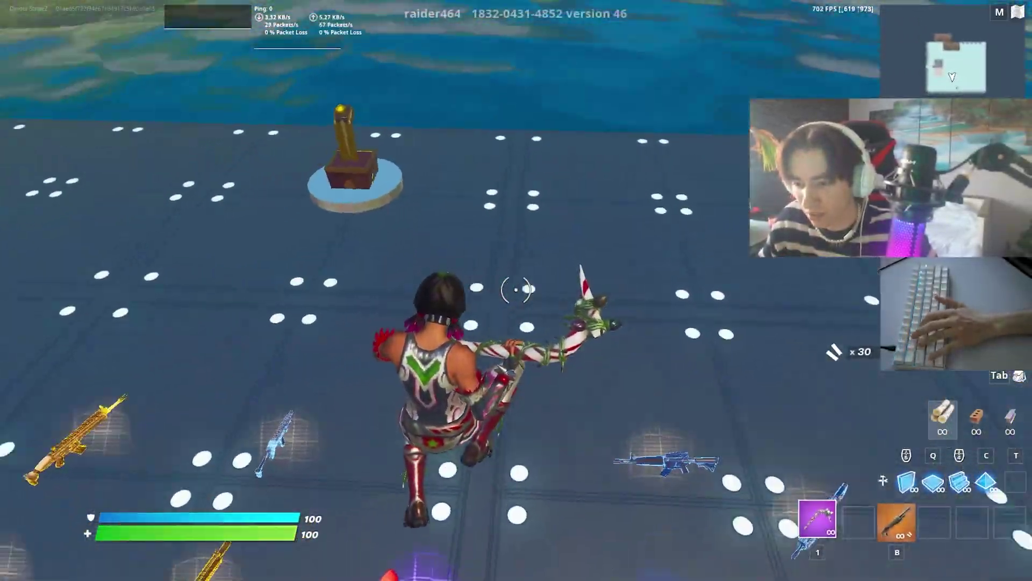
Step: Run the character past the weapon spawns toward the ramps and jump up the ramp
key("w")
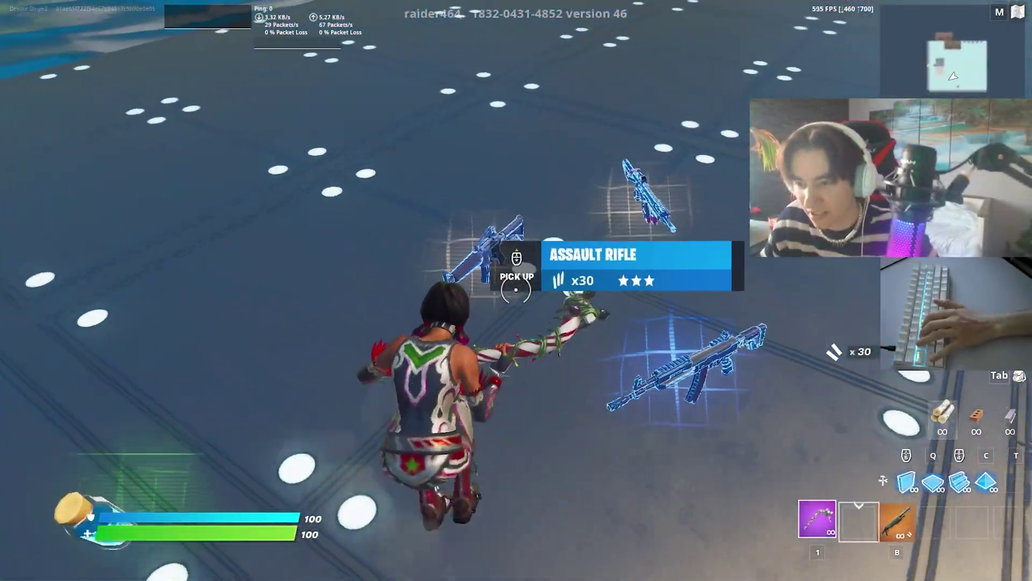
key("w")
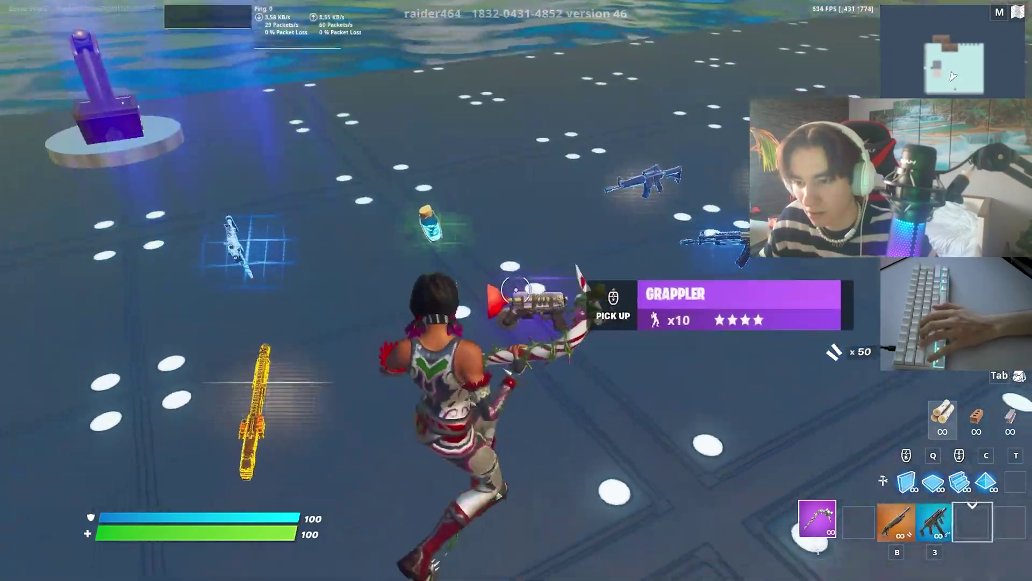
key("w")
key("space")
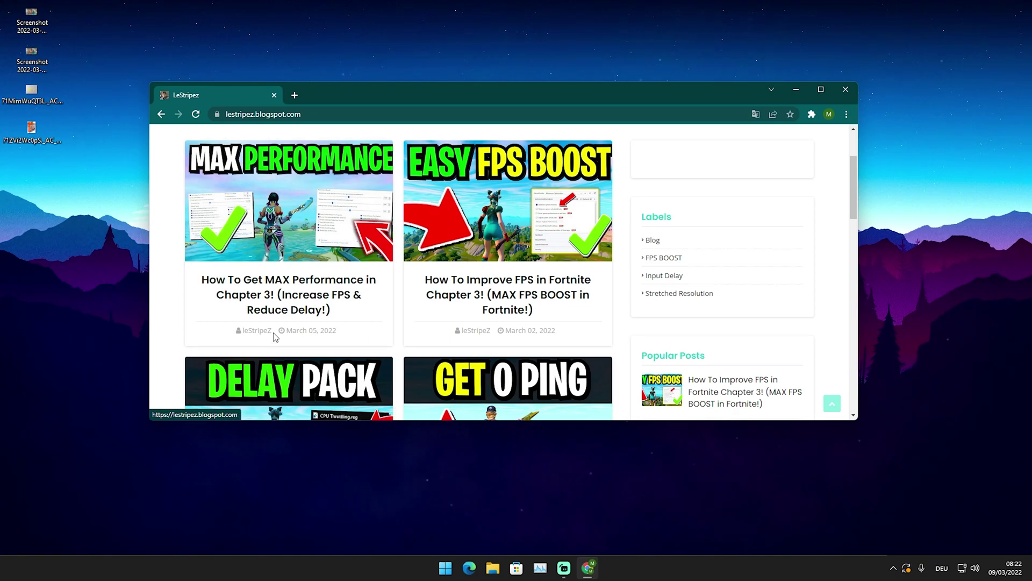
Step: Open the MAX Performance post, closing the ad tabs that pop up
left_click(270, 295)
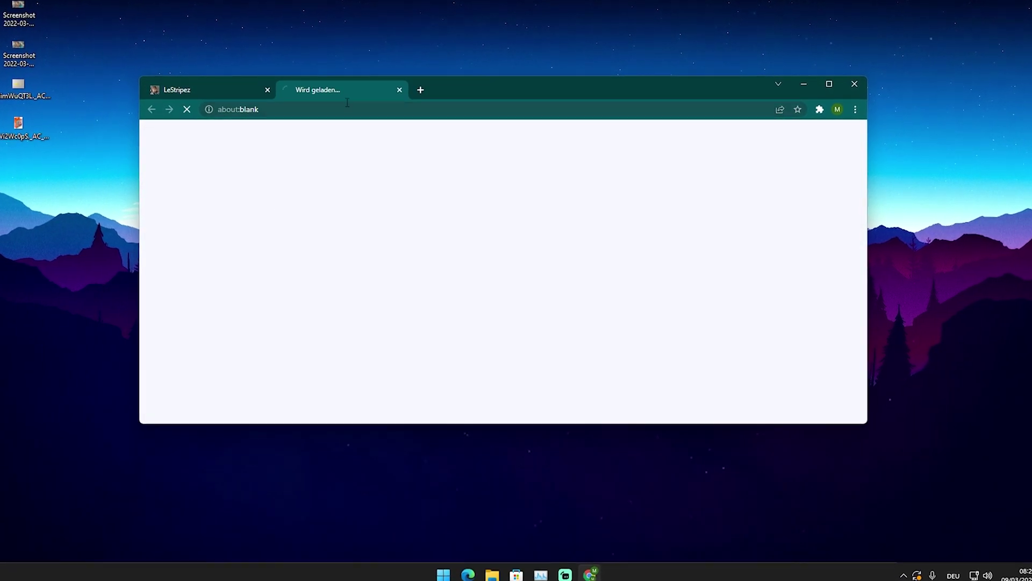
left_click(398, 89)
left_click(263, 295)
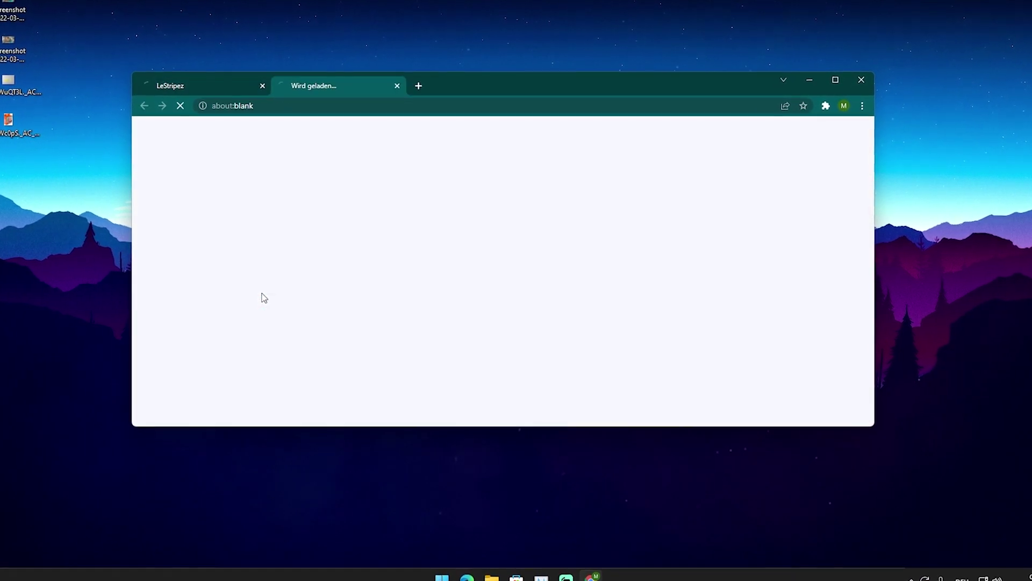
left_click(396, 85)
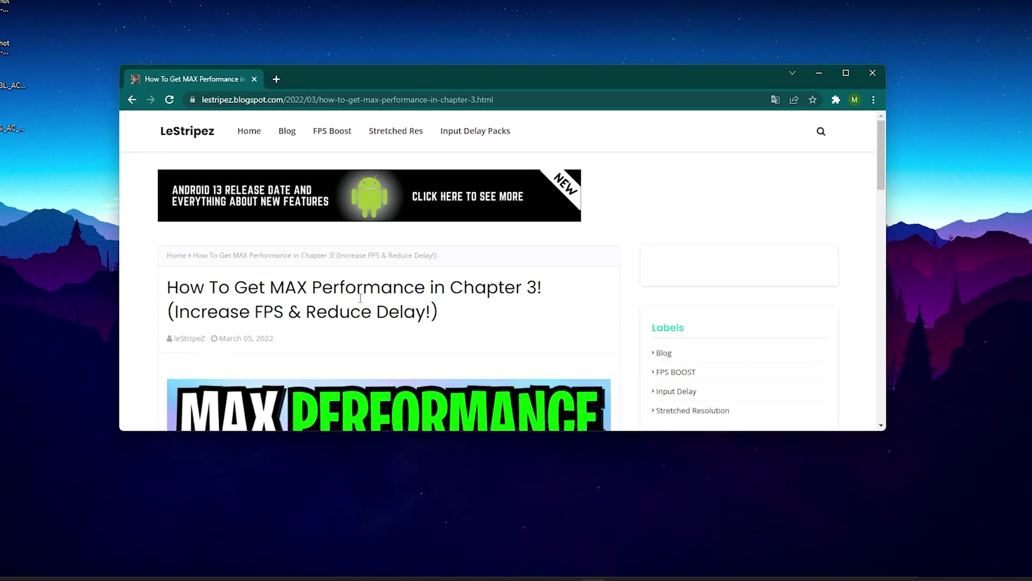
Step: Download the post's file from the DOWNLOAD link, then close Chrome
scroll(360, 298, "down", 6)
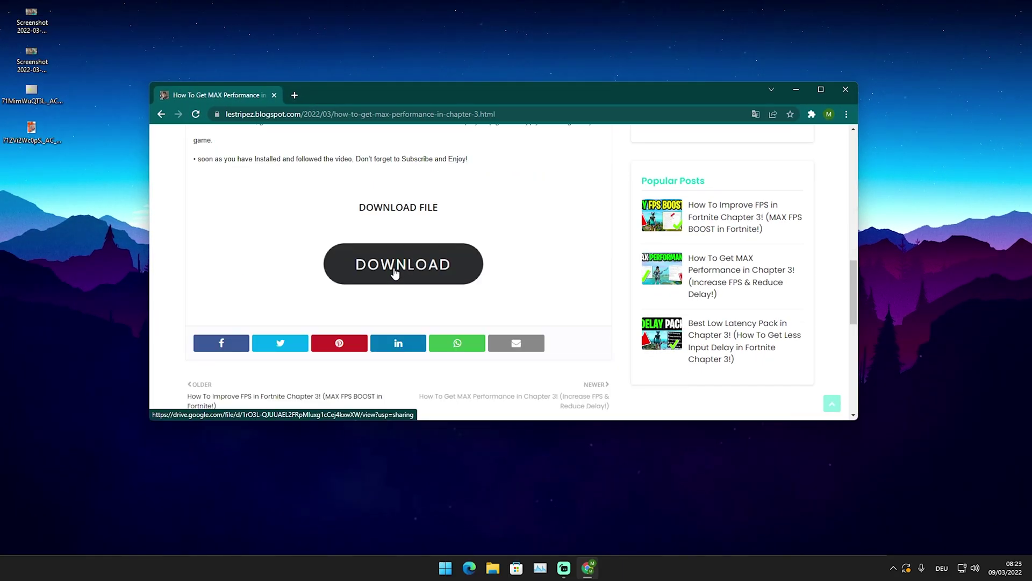
left_click(395, 273)
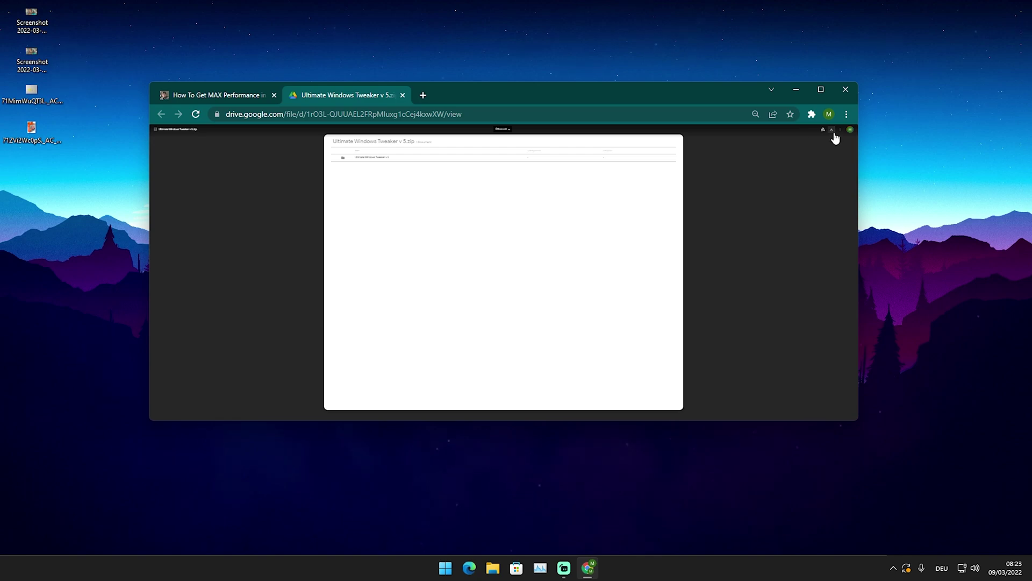
left_click(842, 95)
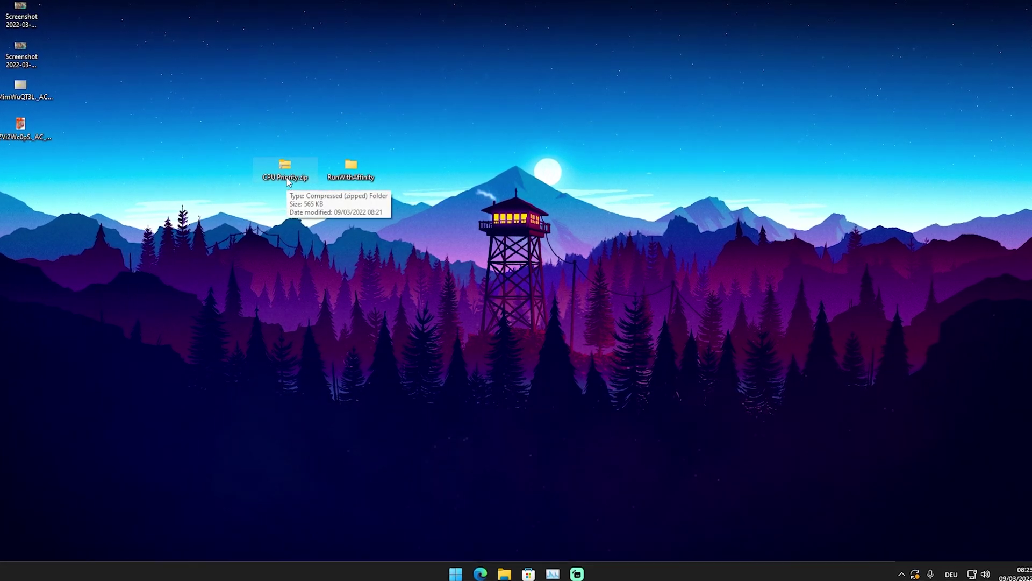
Step: Copy the RunWithAffinity folder from CPU Priority.zip to the desktop and launch RunWithAffinity.exe
double_click(286, 168)
left_click_drag(302, 26, 346, 164)
left_click(903, 9)
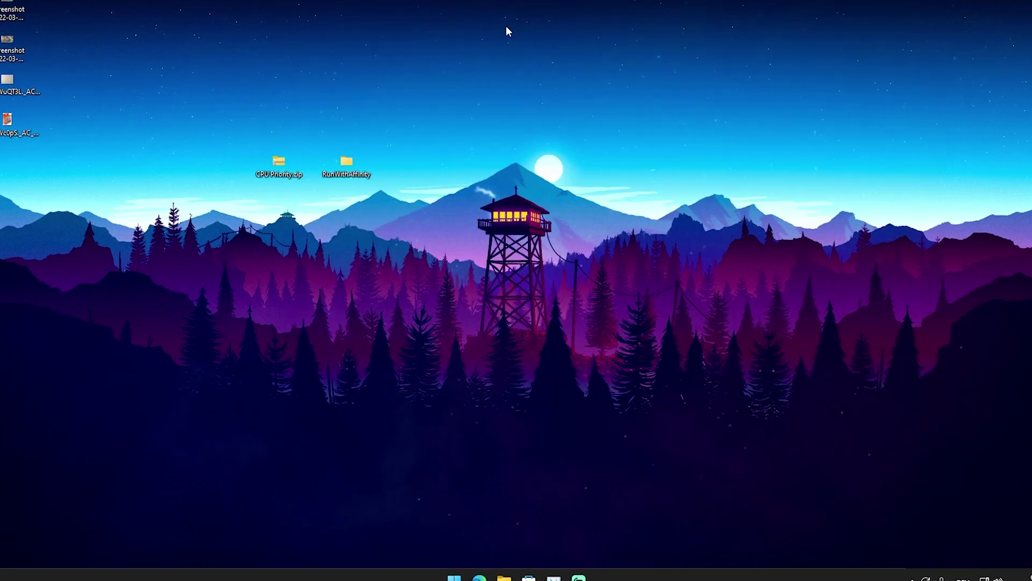
double_click(346, 164)
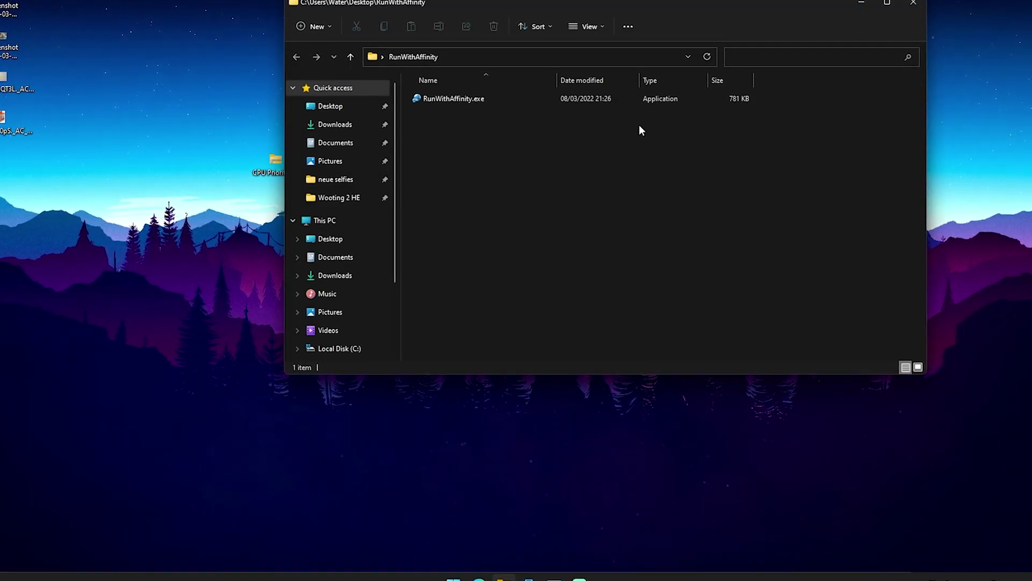
double_click(442, 97)
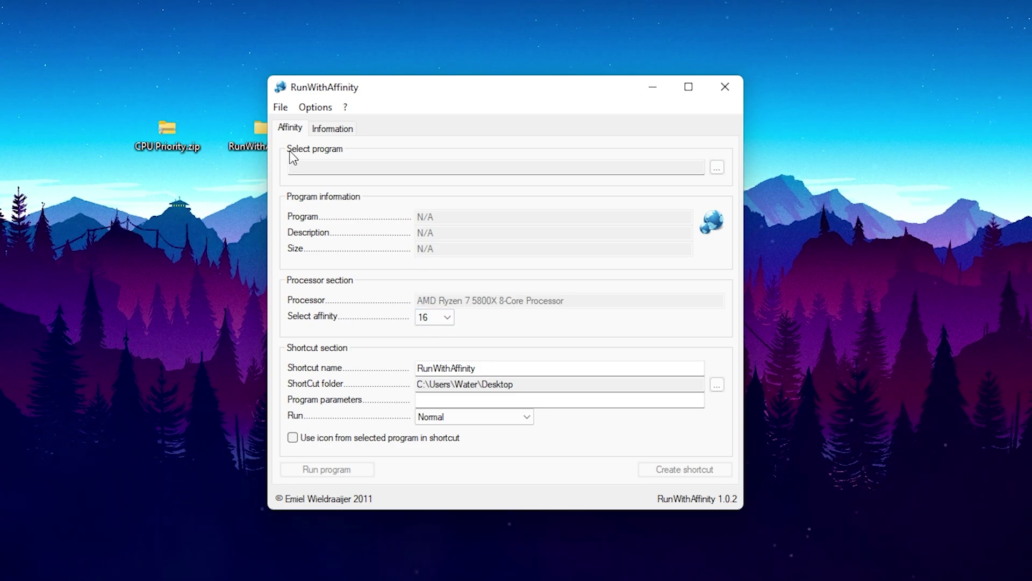
Step: Browse for a program and bring up the contents of Local Disk (C:)
left_click(718, 168)
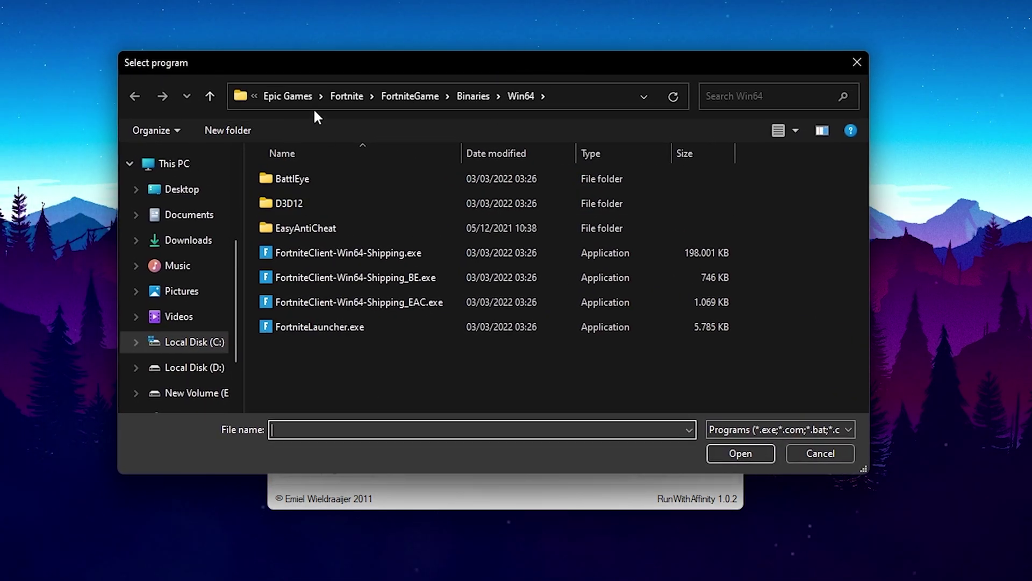
left_click(563, 93)
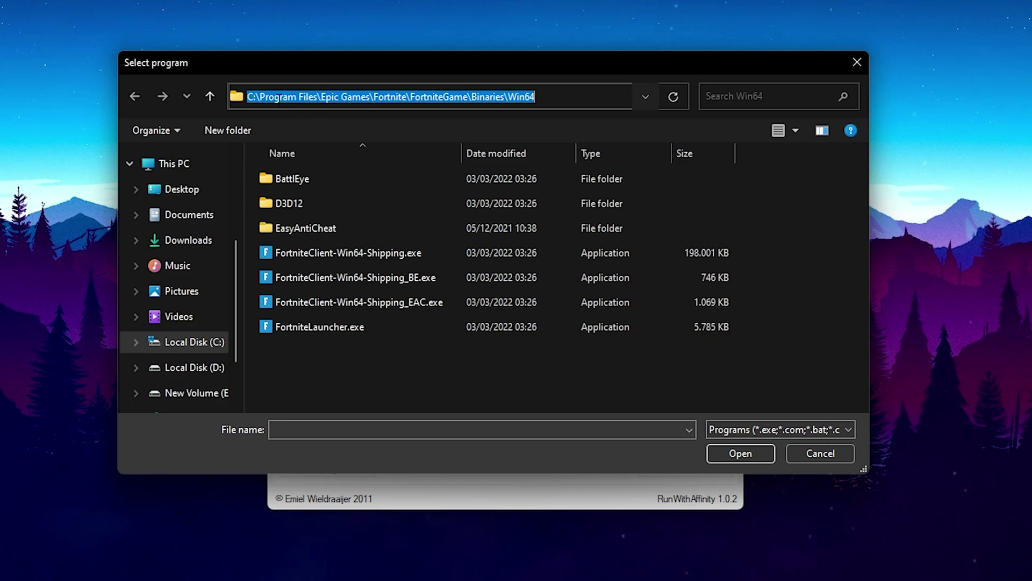
left_click(265, 97)
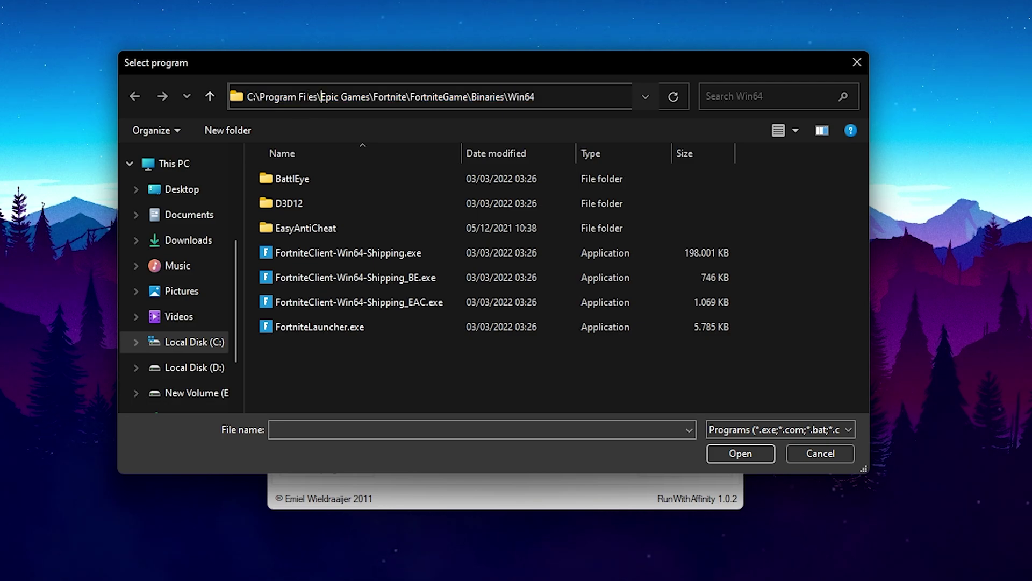
scroll(171, 340, "down", 1)
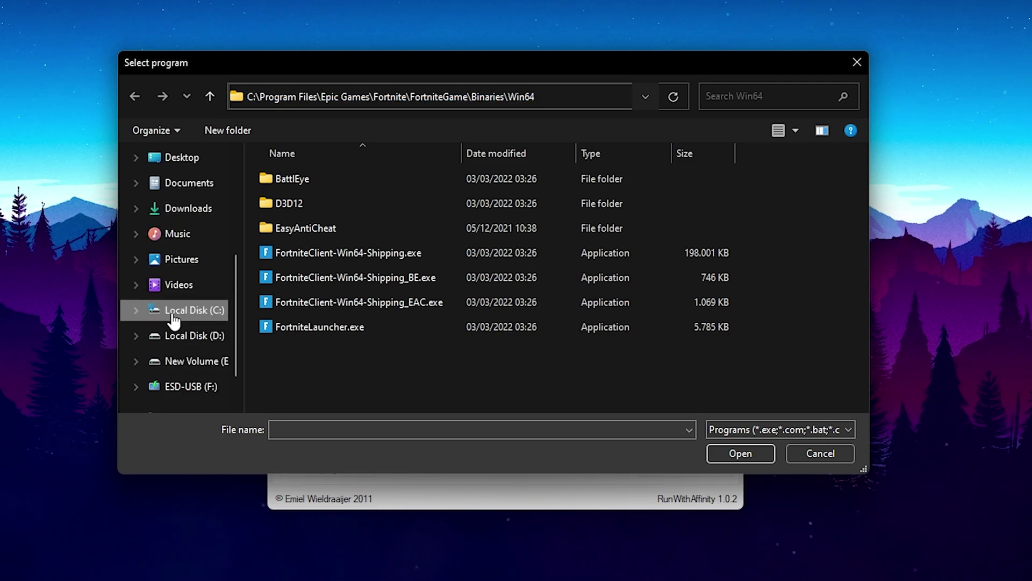
left_click(173, 316)
scroll(339, 302, "down", 1)
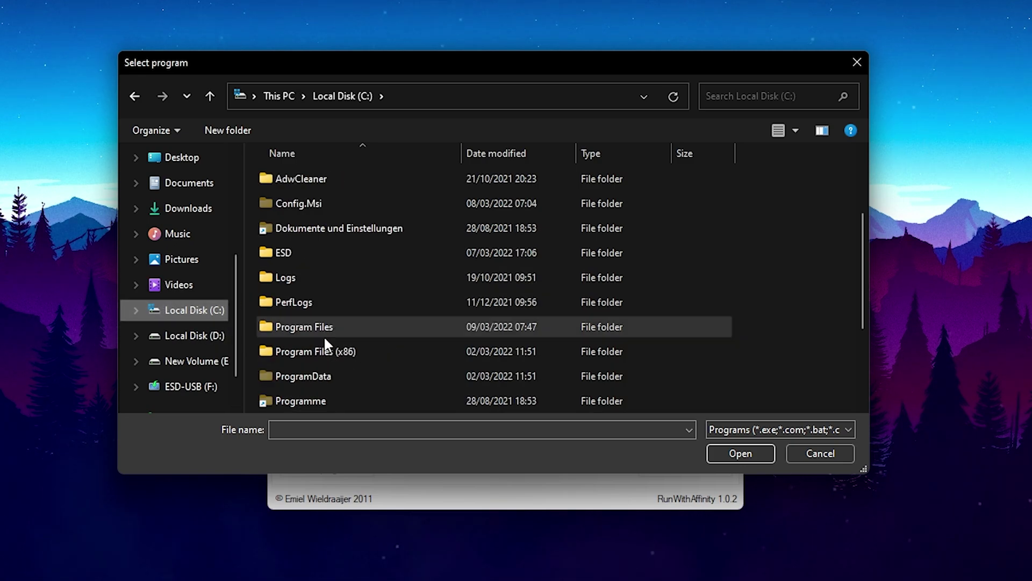
Step: Select FortniteClient-Win64-Shipping.exe from Program Files\Epic Games\Fortnite\FortniteGame\Binaries\Win64
double_click(295, 326)
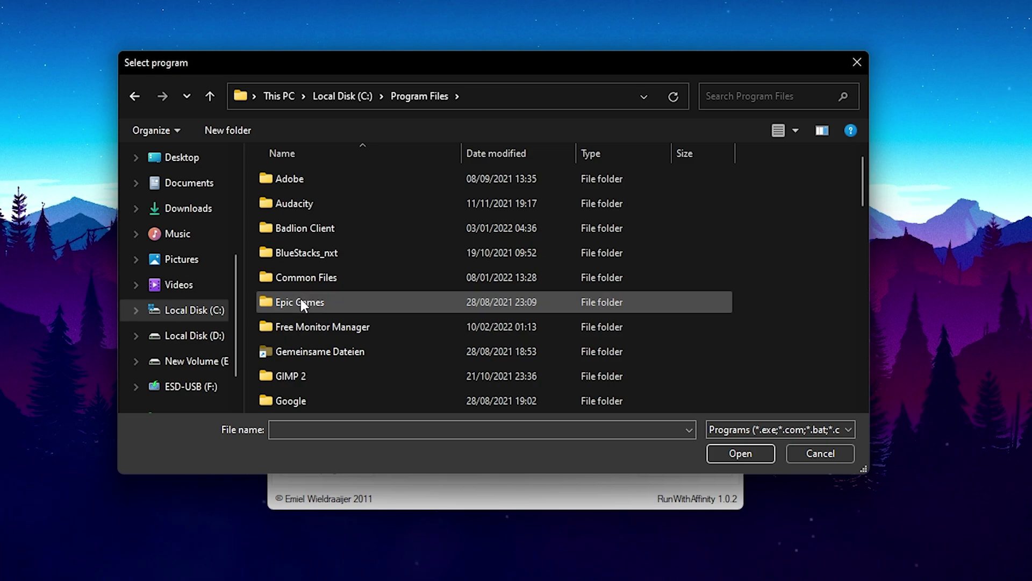
double_click(293, 303)
double_click(283, 185)
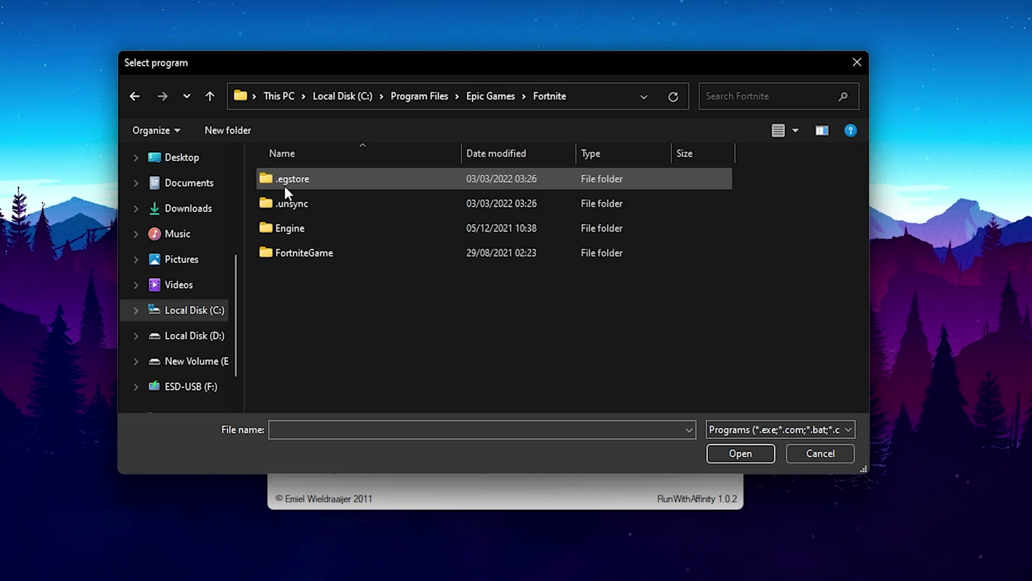
double_click(285, 252)
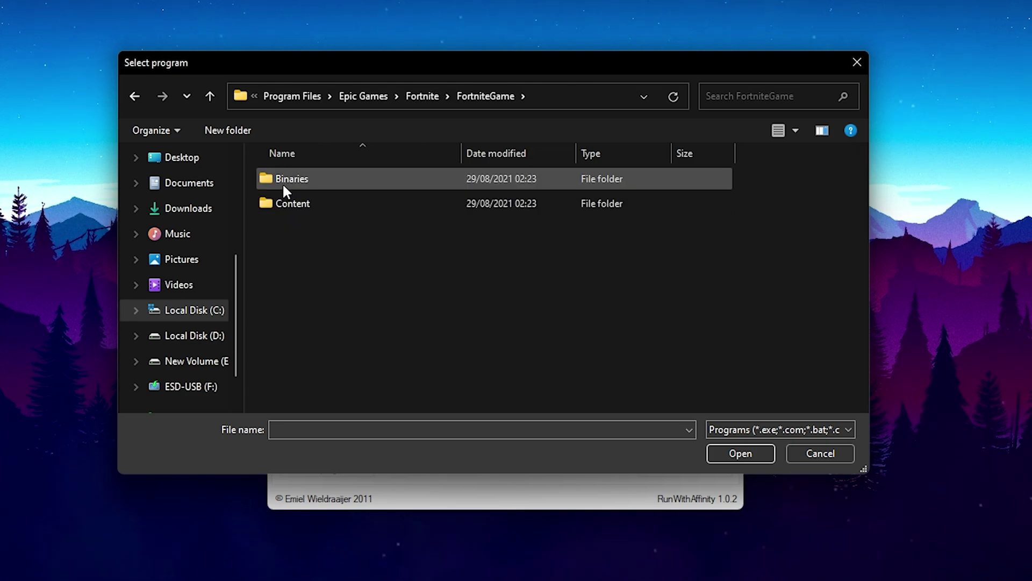
double_click(282, 183)
double_click(282, 201)
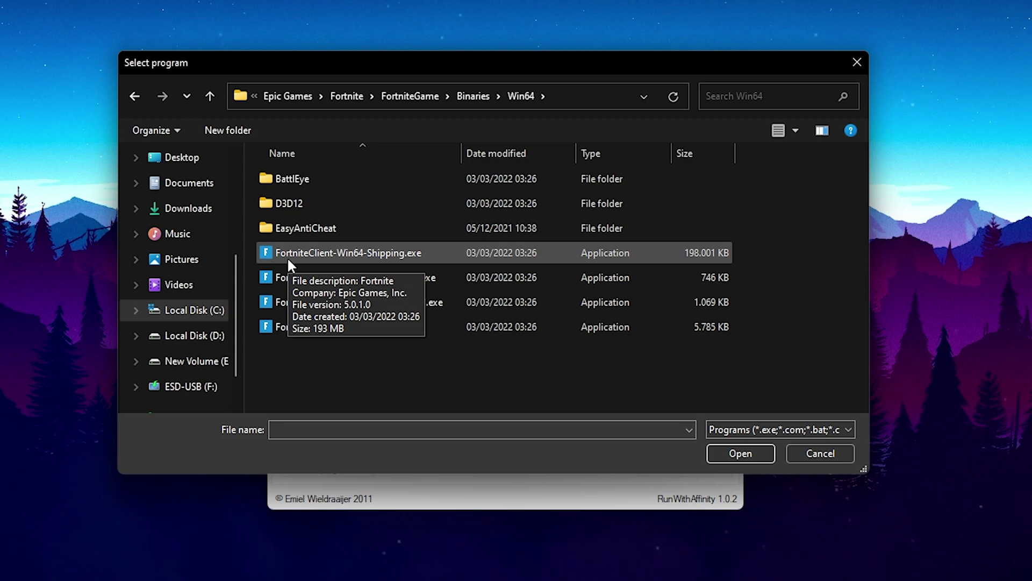
double_click(337, 253)
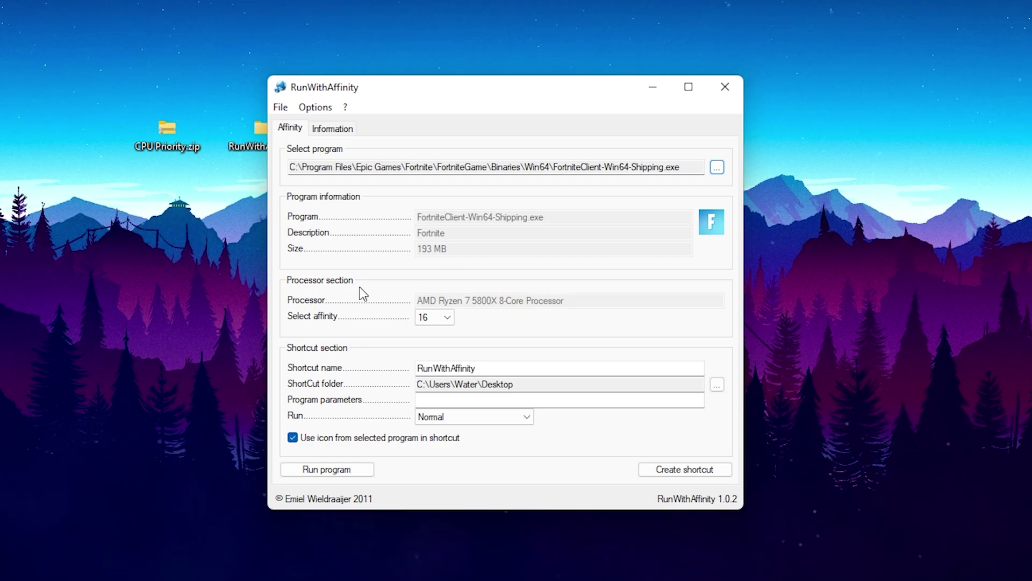
left_click(437, 318)
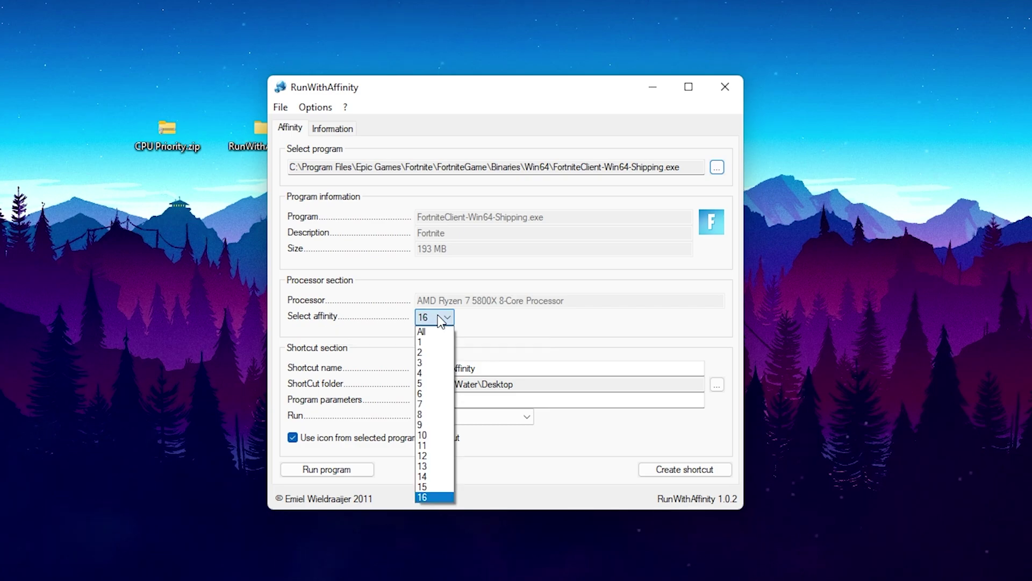
left_click(437, 497)
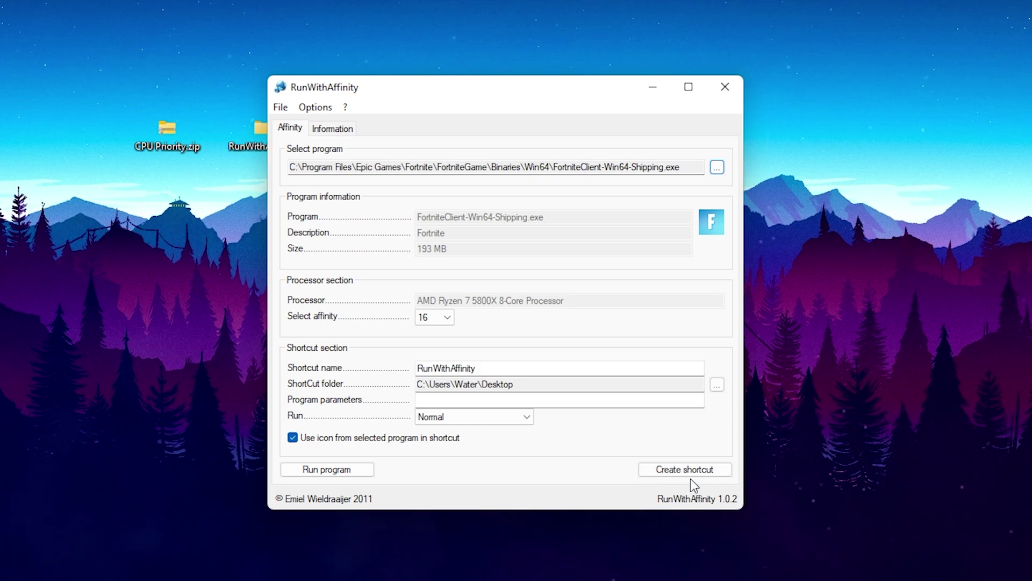
left_click(432, 321)
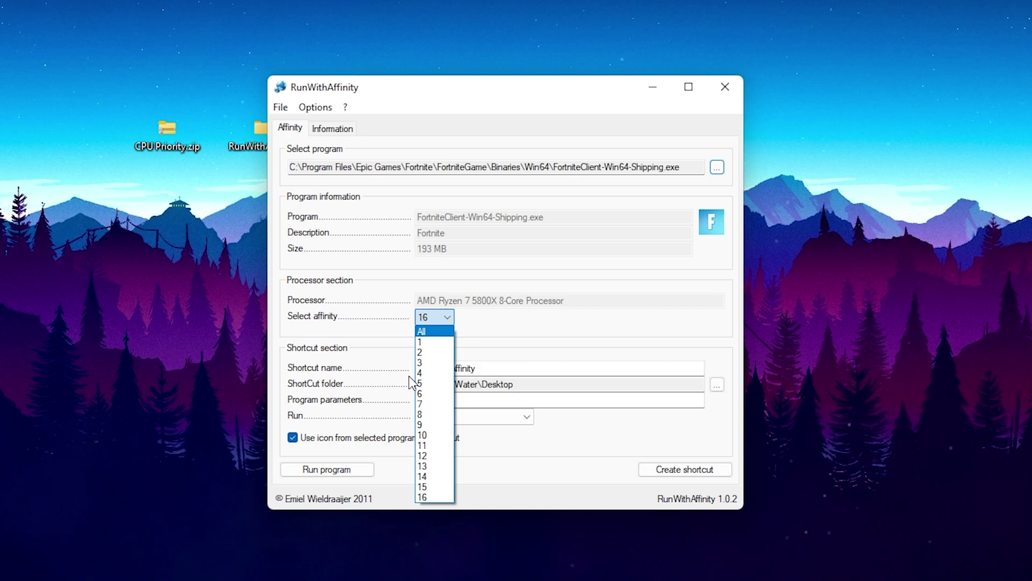
left_click(427, 498)
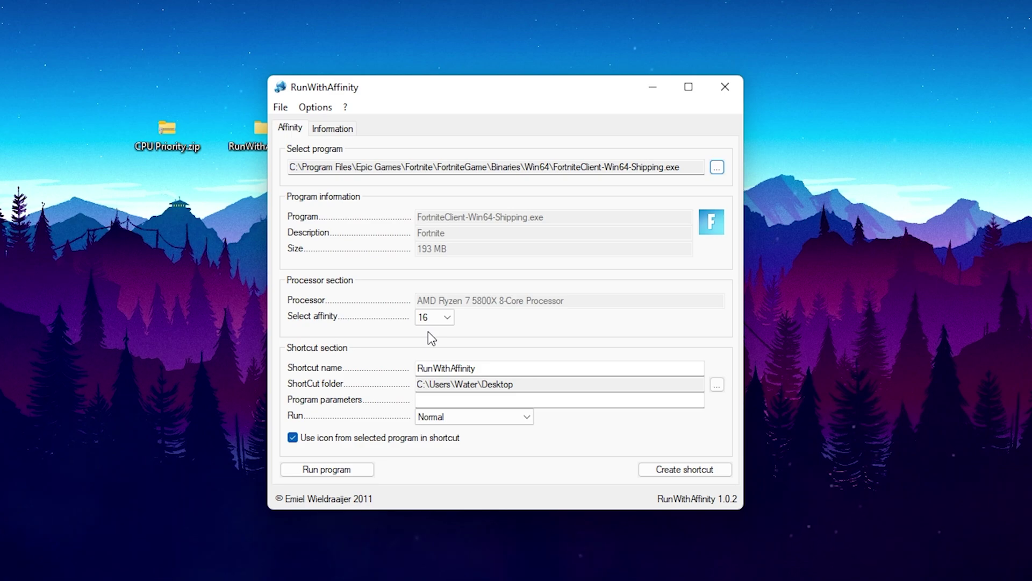
double_click(488, 363)
left_click(485, 364)
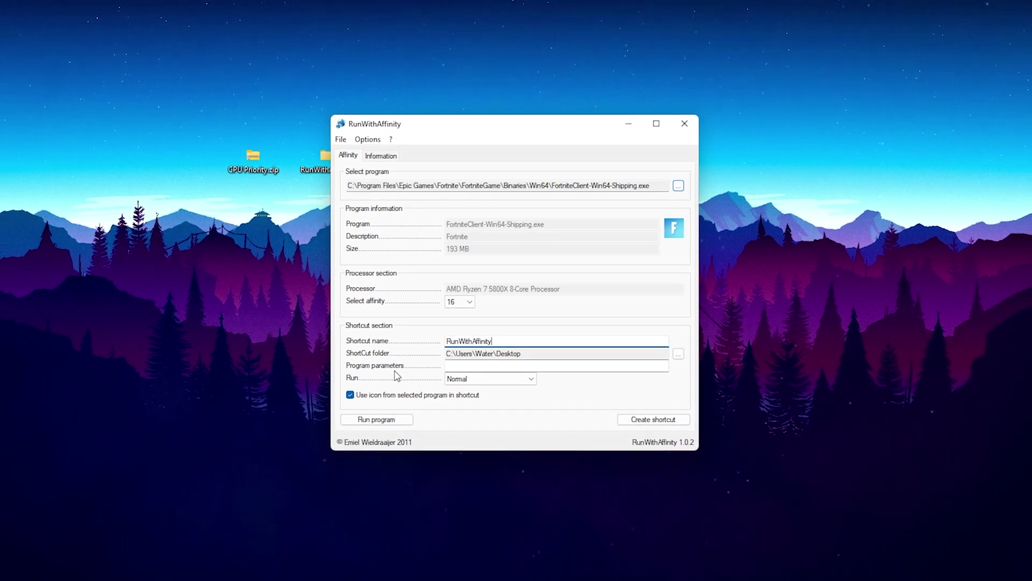
Step: Set Run to Maximized, create the shortcut, and place its icon beside the other desktop items
left_click(483, 379)
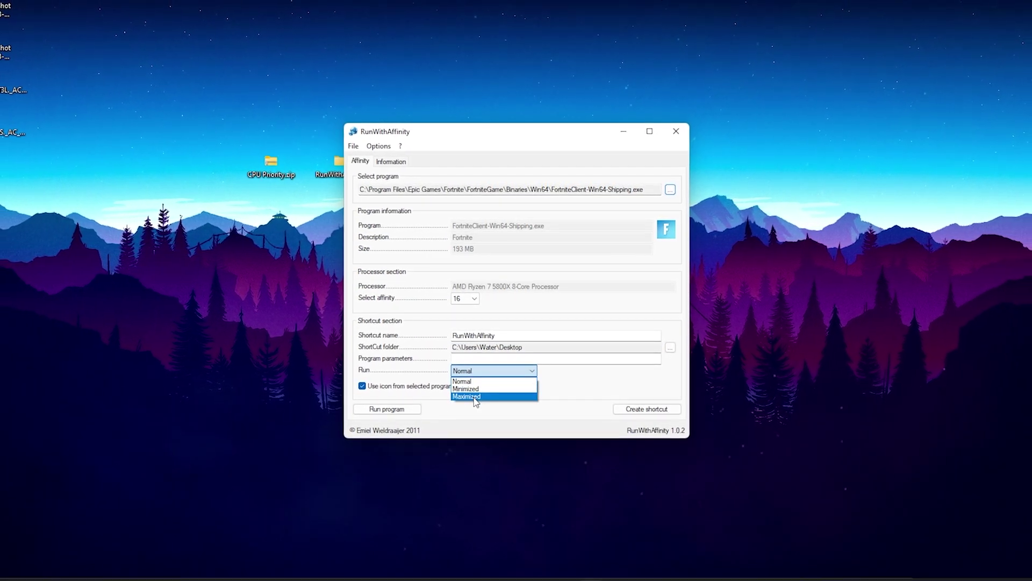
left_click(475, 396)
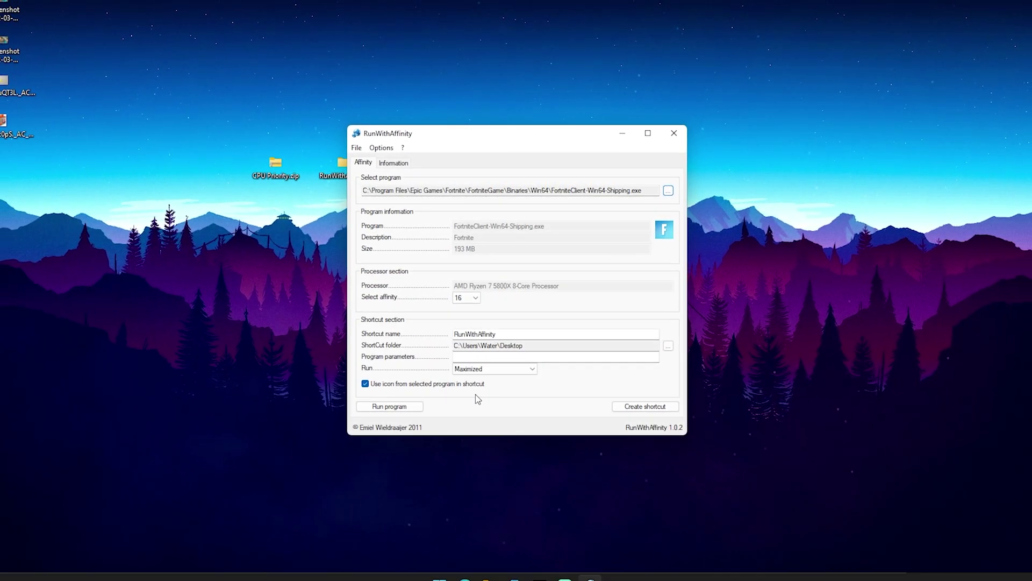
left_click(638, 400)
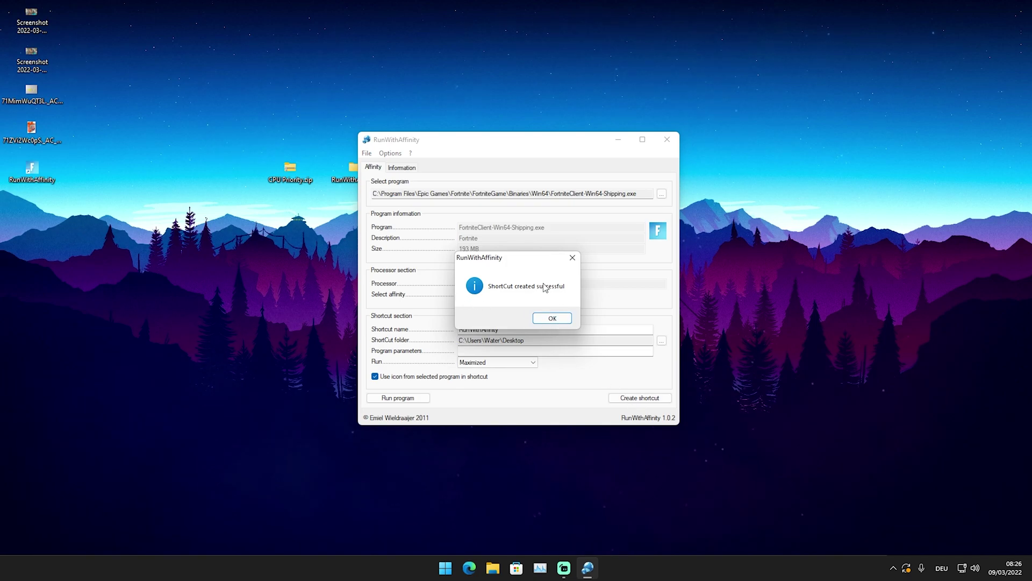
left_click(547, 320)
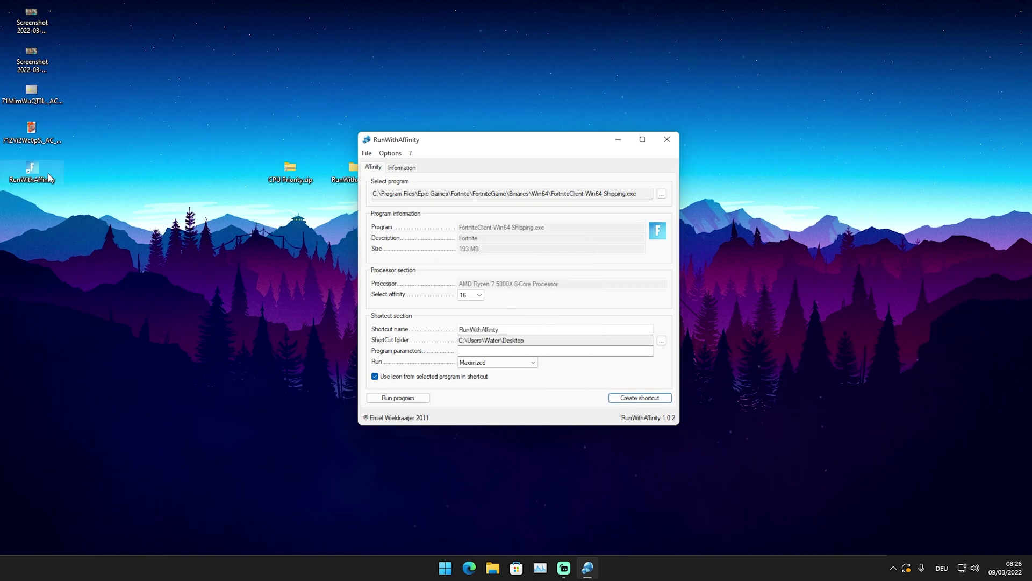
left_click_drag(96, 211, 218, 175)
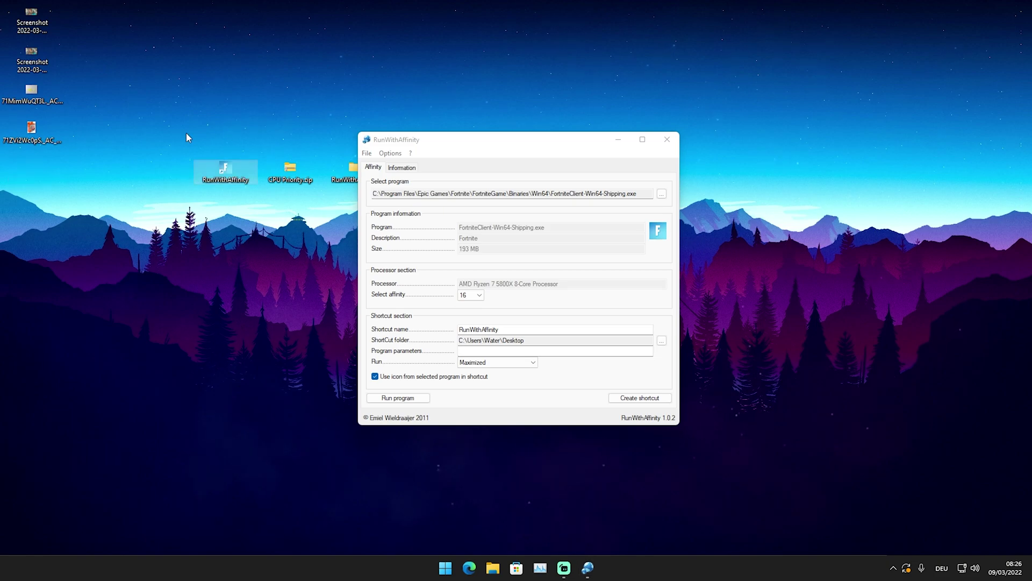